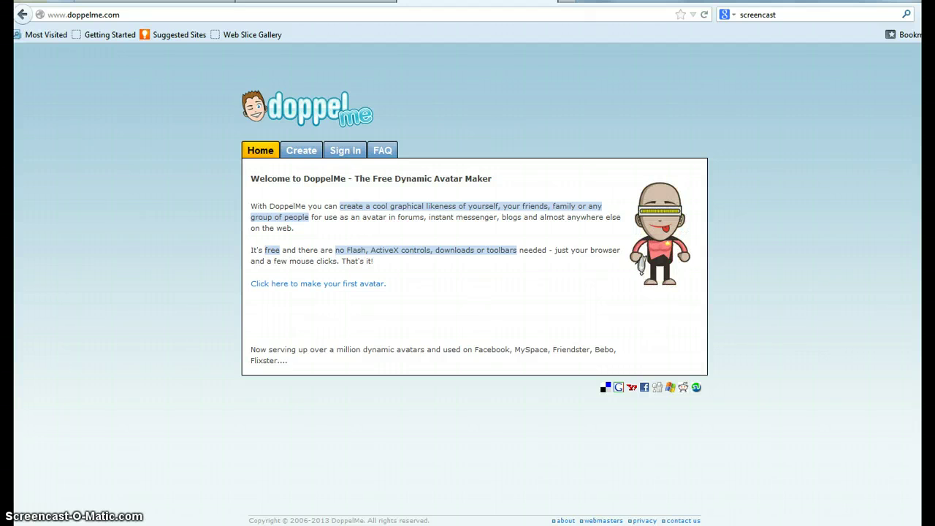
Sign in to DoppelMe with the account username and password, declining to save the password
{"action": "left_click", "coordinate": [351, 152]}
{"action": "left_click", "coordinate": [329, 190]}
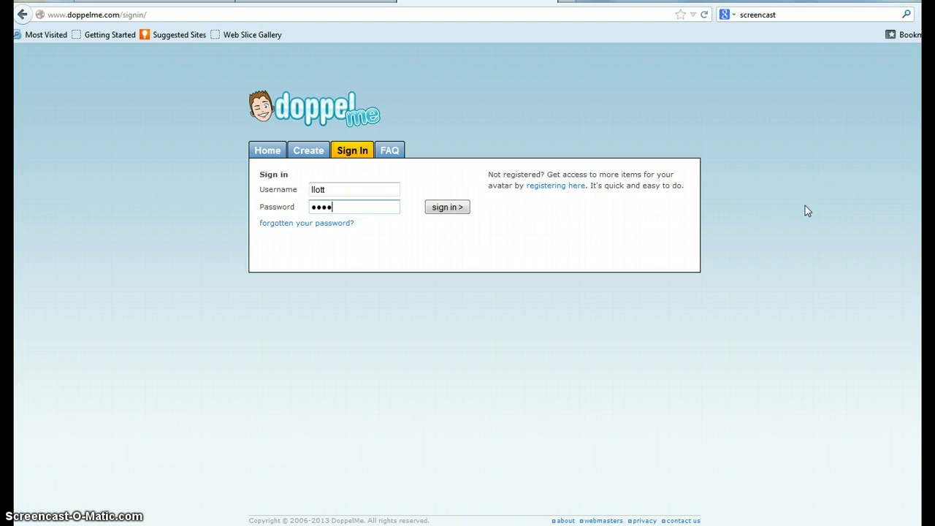
{"action": "key", "text": "Return"}
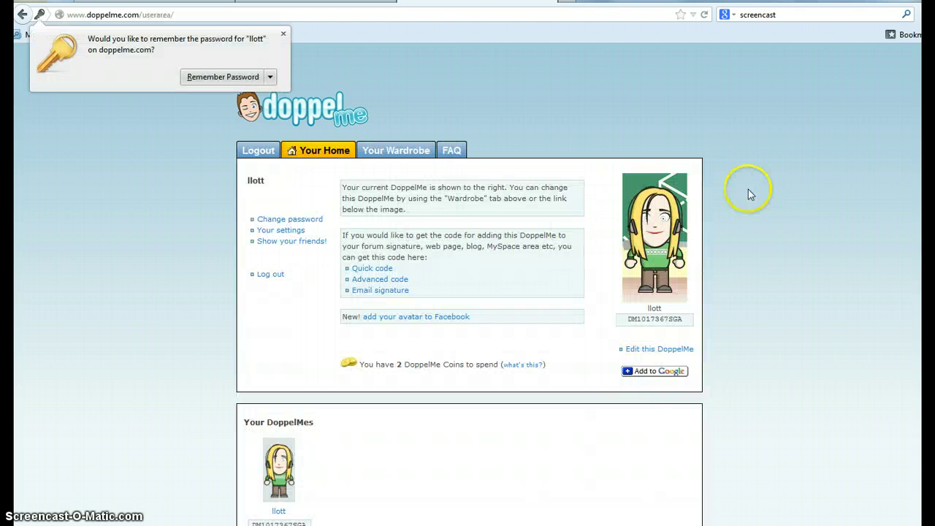
{"action": "left_click", "coordinate": [283, 34]}
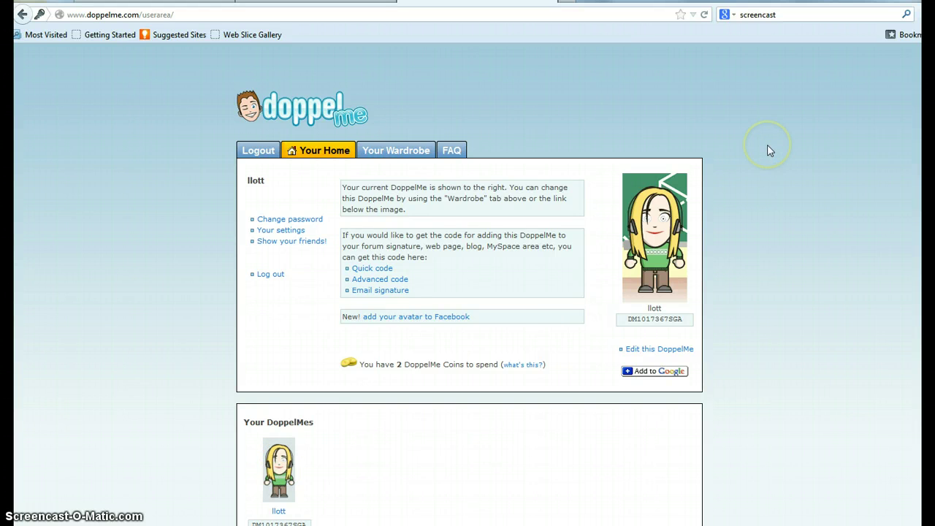
{"action": "scroll", "coordinate": [766, 150], "scroll_direction": "down", "scroll_amount": 2}
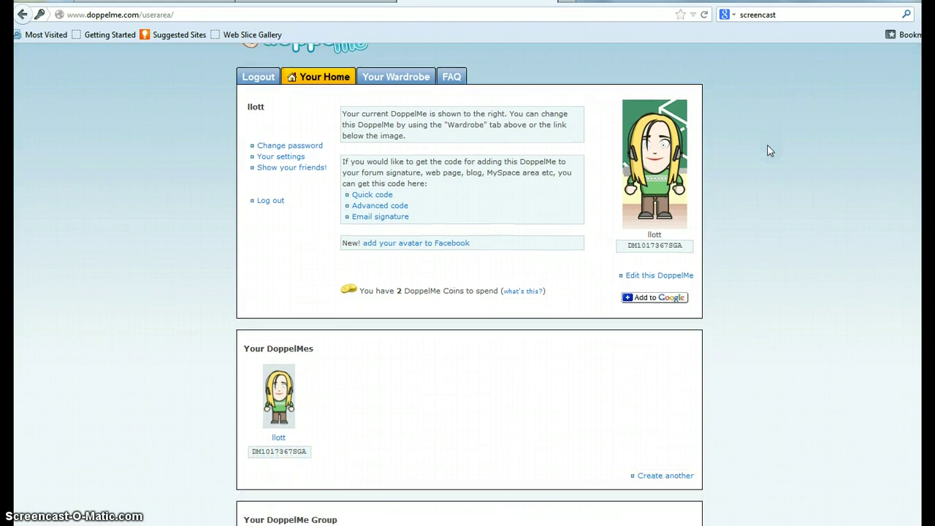
{"action": "scroll", "coordinate": [767, 150], "scroll_direction": "down", "scroll_amount": 3}
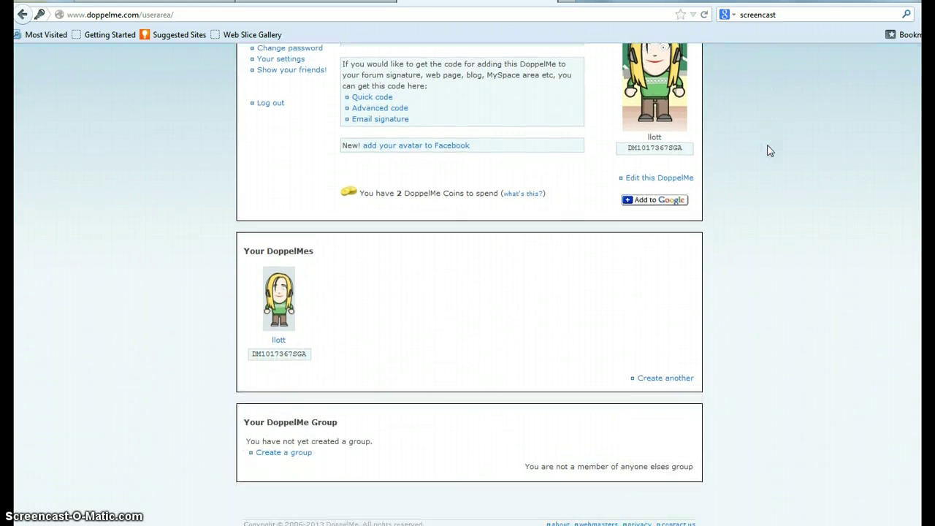
Create another DoppelMe named 'Doppelme' with its name and security code entered
{"action": "left_click", "coordinate": [657, 375]}
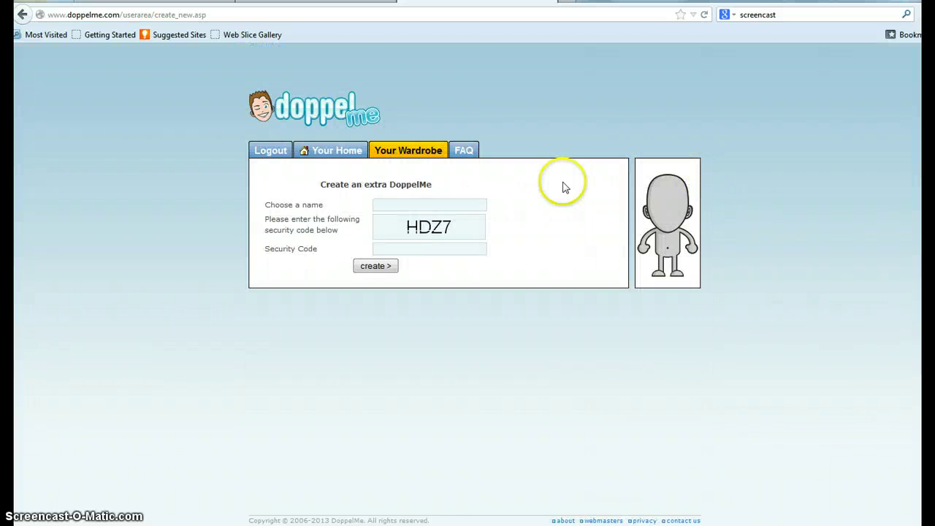
{"action": "left_click", "coordinate": [379, 205]}
{"action": "type", "text": "Doppelme"}
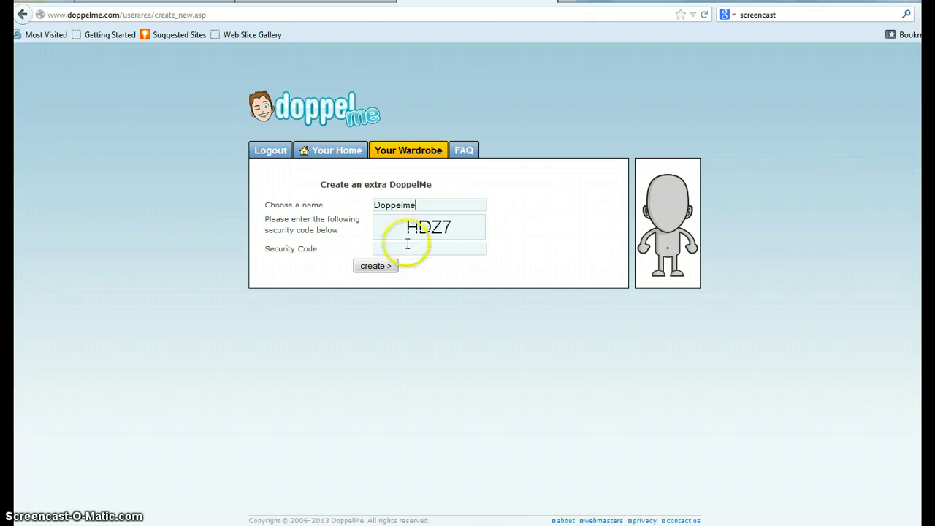
{"action": "left_click", "coordinate": [406, 248]}
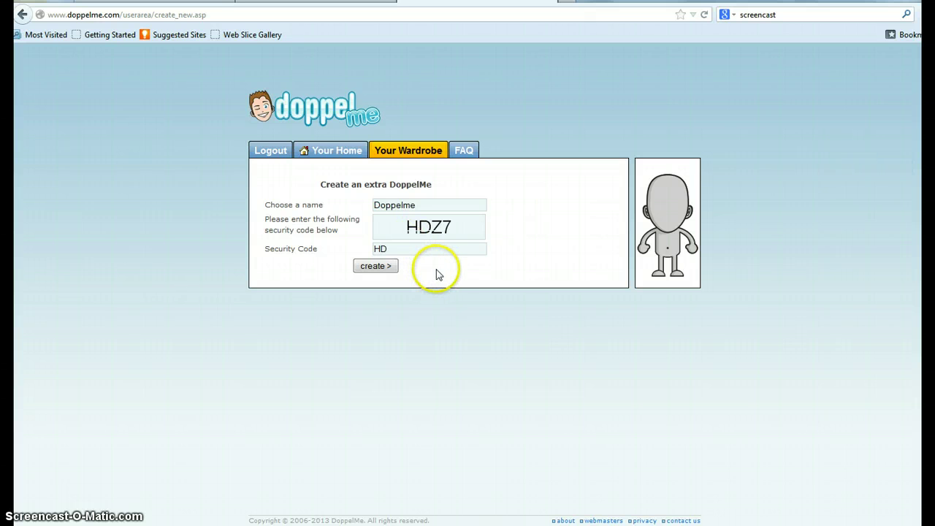
{"action": "left_click", "coordinate": [373, 267]}
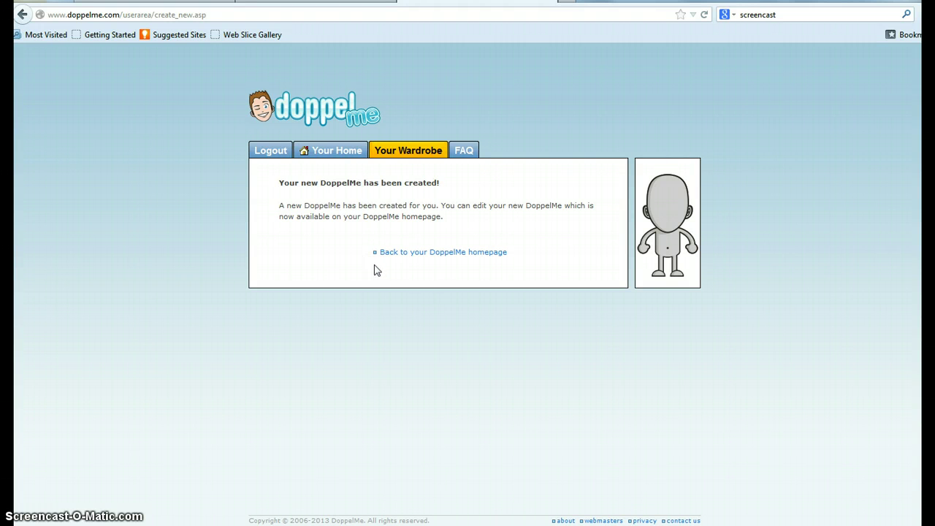
{"action": "left_click", "coordinate": [427, 254]}
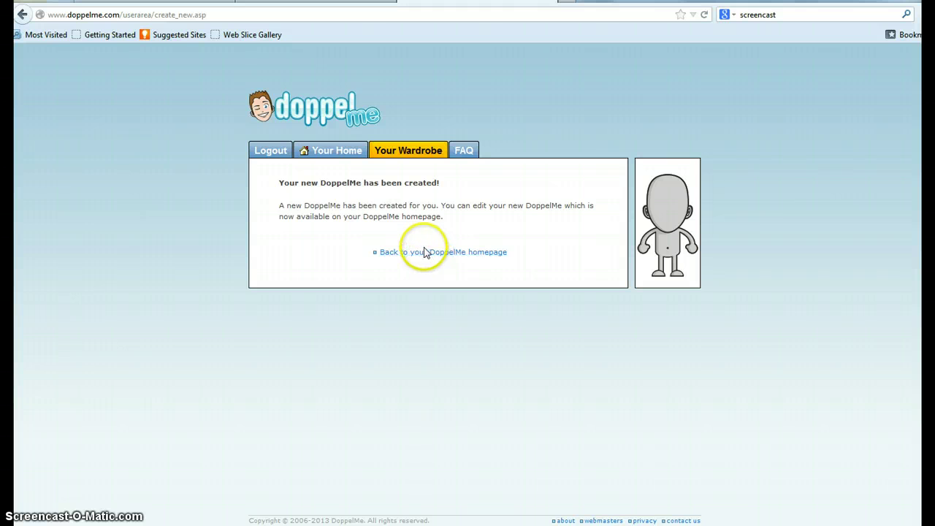
Return to the homepage and open the new Doppelme avatar in the wardrobe editor
{"action": "left_click", "coordinate": [427, 253]}
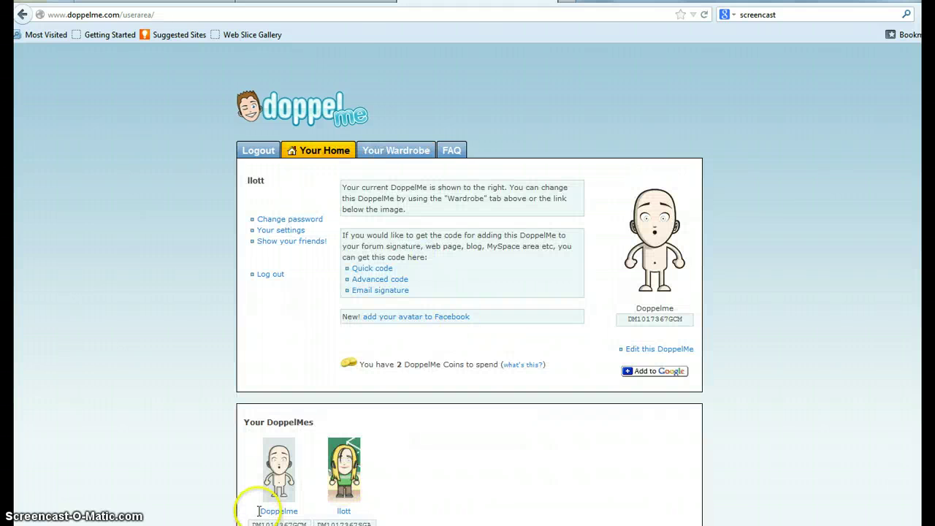
{"action": "scroll", "coordinate": [258, 510], "scroll_direction": "down", "scroll_amount": 5}
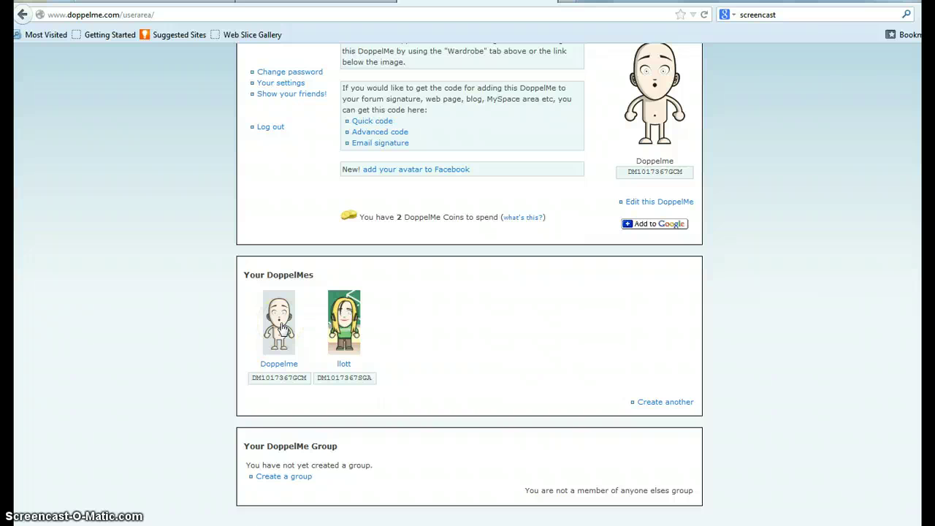
{"action": "left_click", "coordinate": [282, 327]}
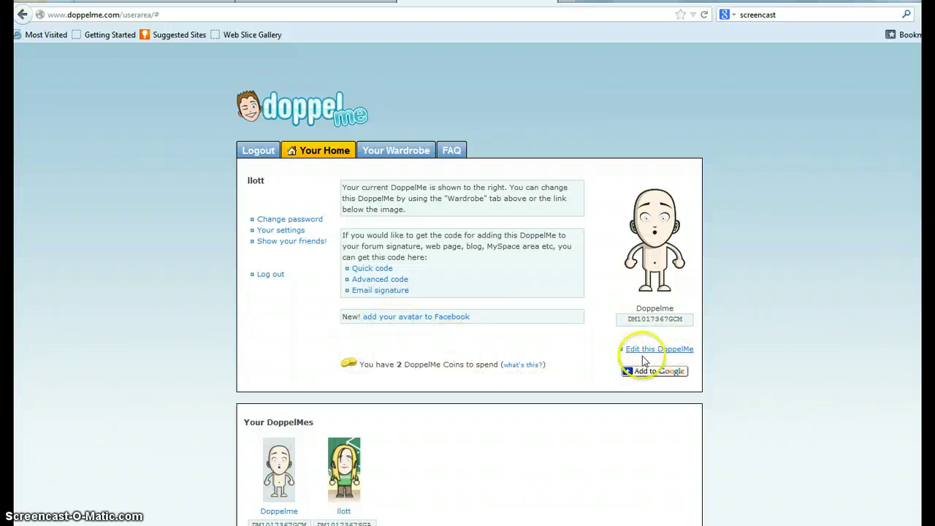
{"action": "left_click", "coordinate": [661, 351]}
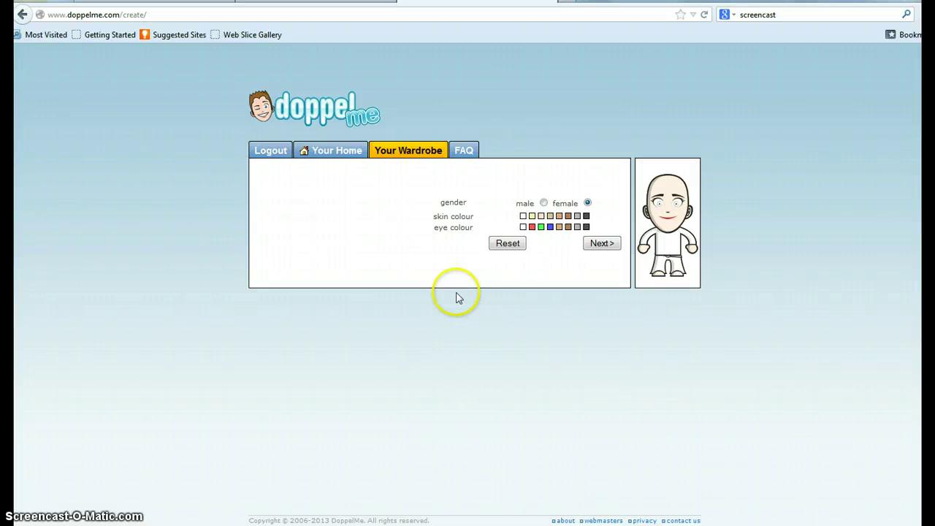
Give the new avatar a skin colour and blue eyes, then continue to the wardrobe
{"action": "left_click", "coordinate": [533, 216]}
{"action": "left_click", "coordinate": [539, 216]}
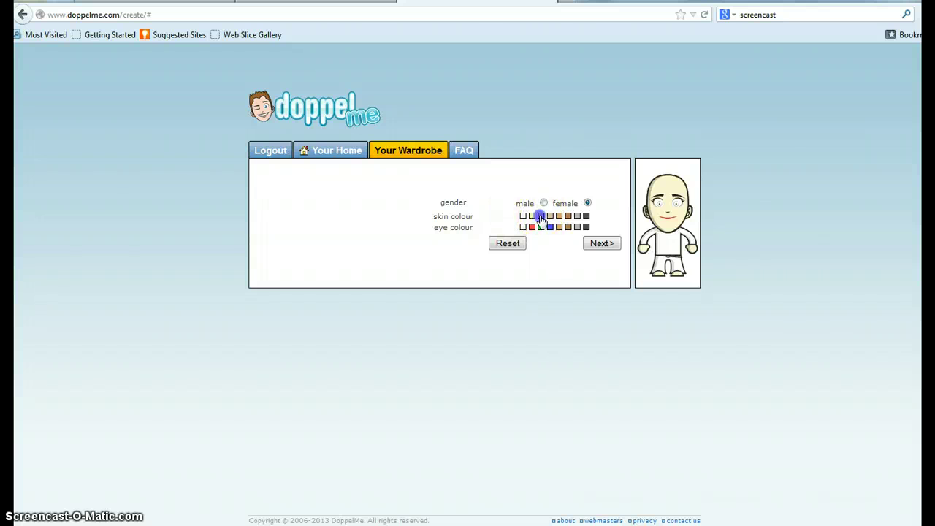
{"action": "left_click", "coordinate": [600, 243]}
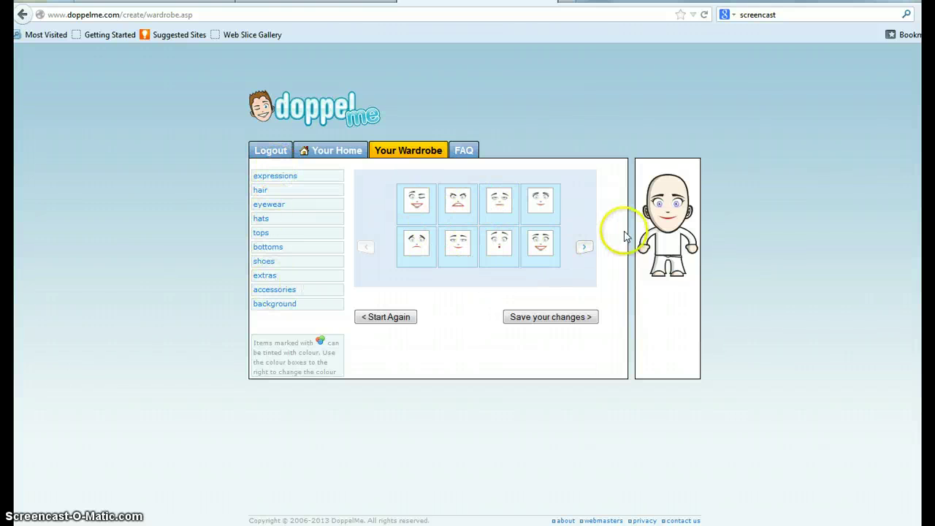
Give the avatar a grin and long straight hair tinted light blonde
{"action": "left_click", "coordinate": [540, 243]}
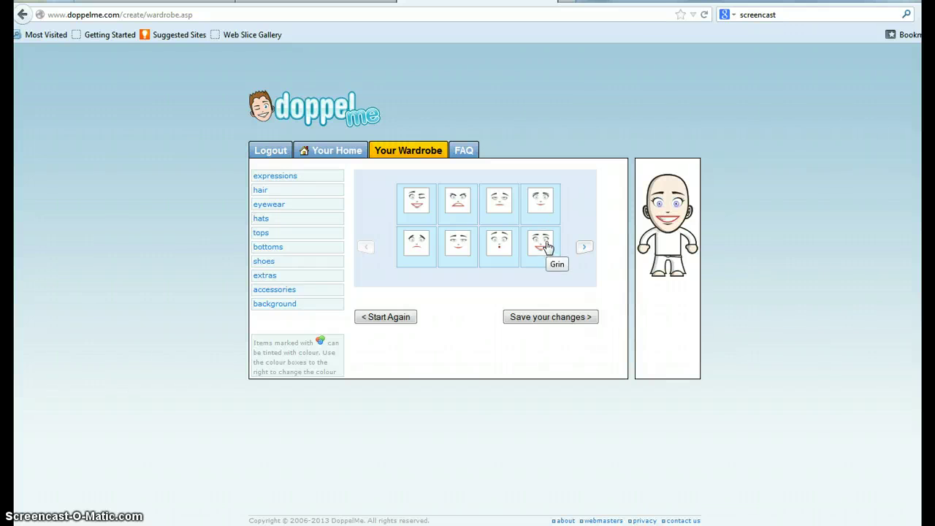
{"action": "left_click", "coordinate": [285, 194]}
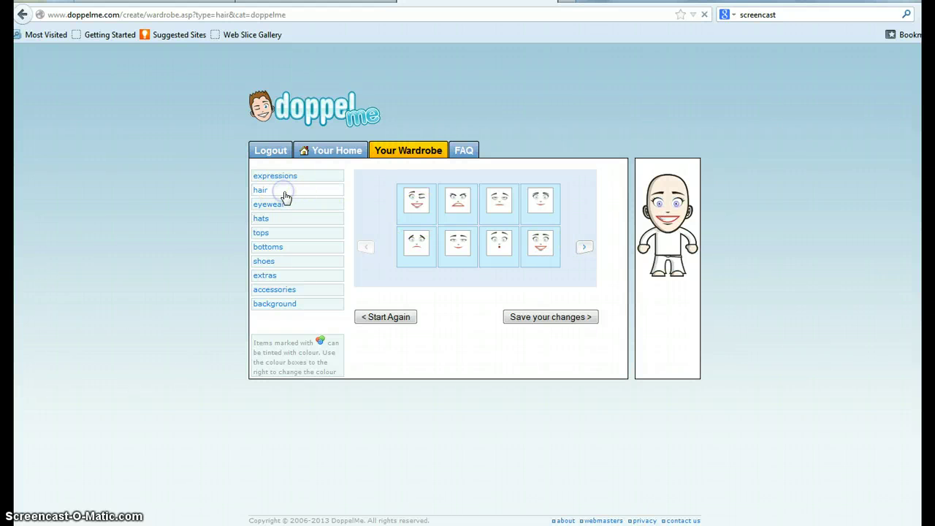
{"action": "left_click", "coordinate": [584, 248]}
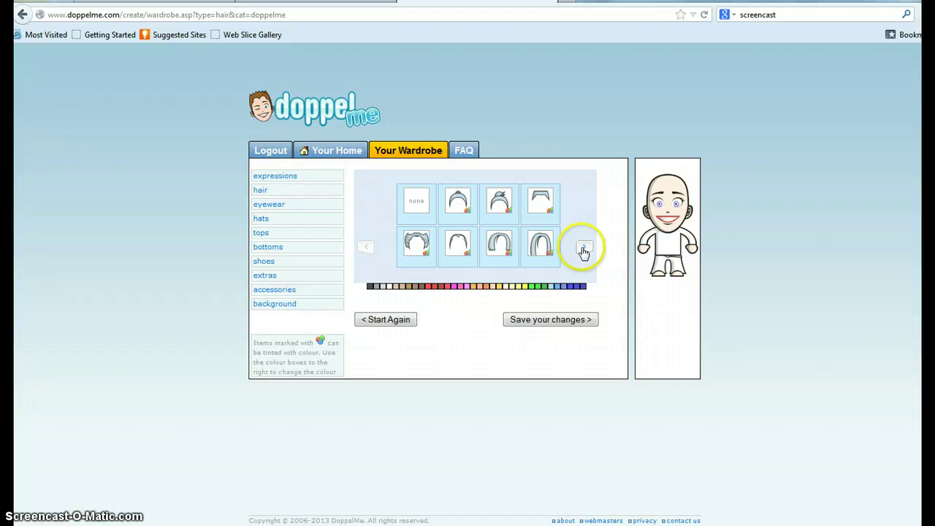
{"action": "left_click", "coordinate": [540, 243]}
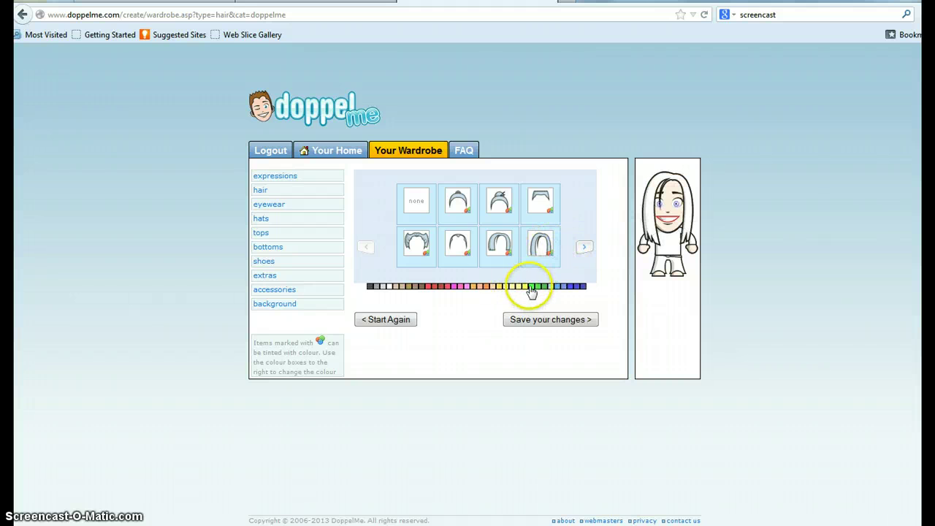
{"action": "left_click", "coordinate": [397, 286]}
{"action": "left_click", "coordinate": [527, 286]}
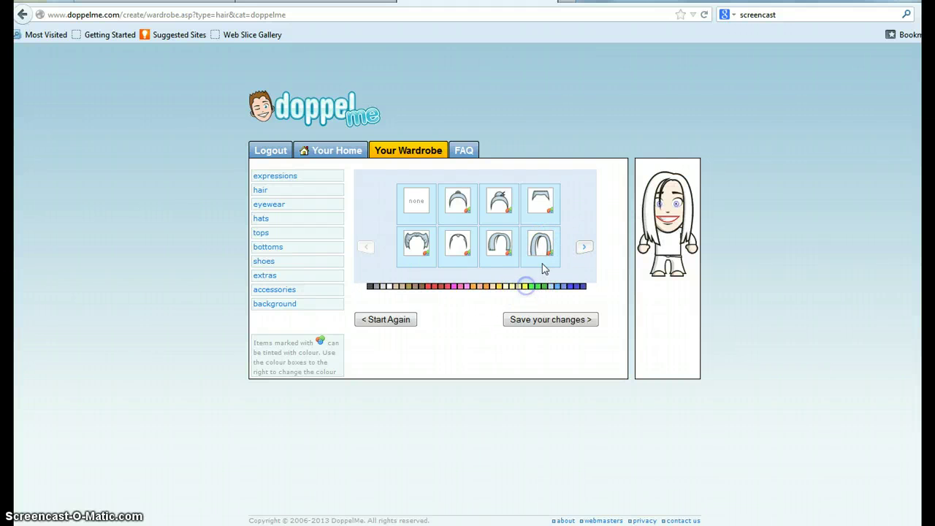
Add plain rectangular glasses to the avatar from the eyewear options
{"action": "left_click", "coordinate": [293, 209]}
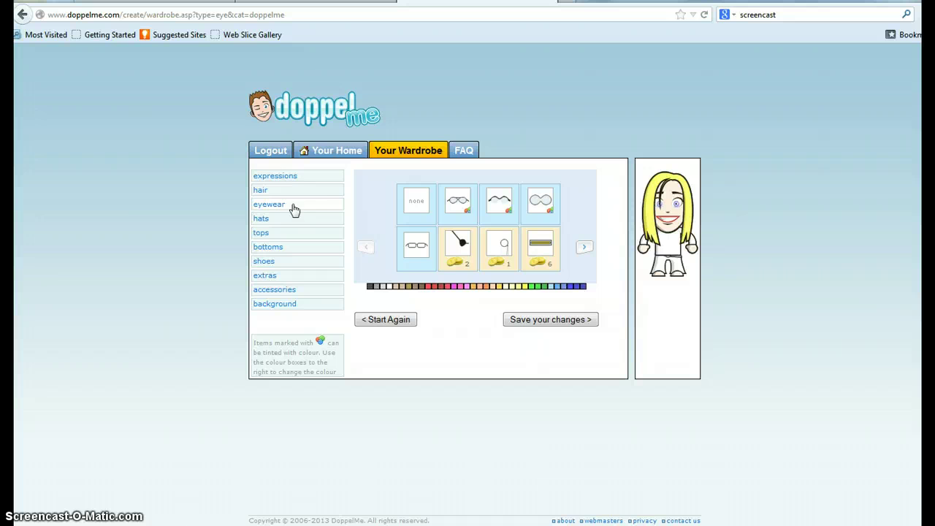
{"action": "left_click", "coordinate": [470, 264]}
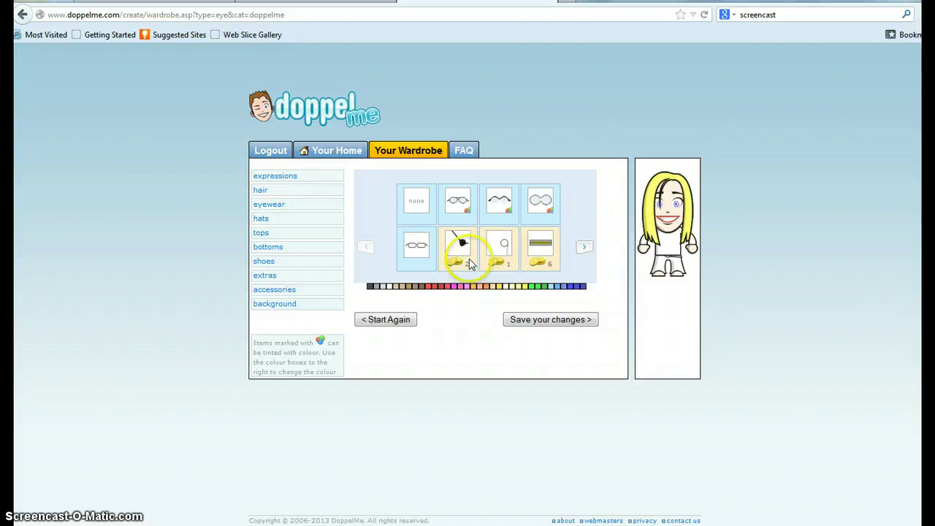
{"action": "left_click", "coordinate": [417, 248]}
{"action": "left_click", "coordinate": [414, 252]}
{"action": "left_click", "coordinate": [270, 219]}
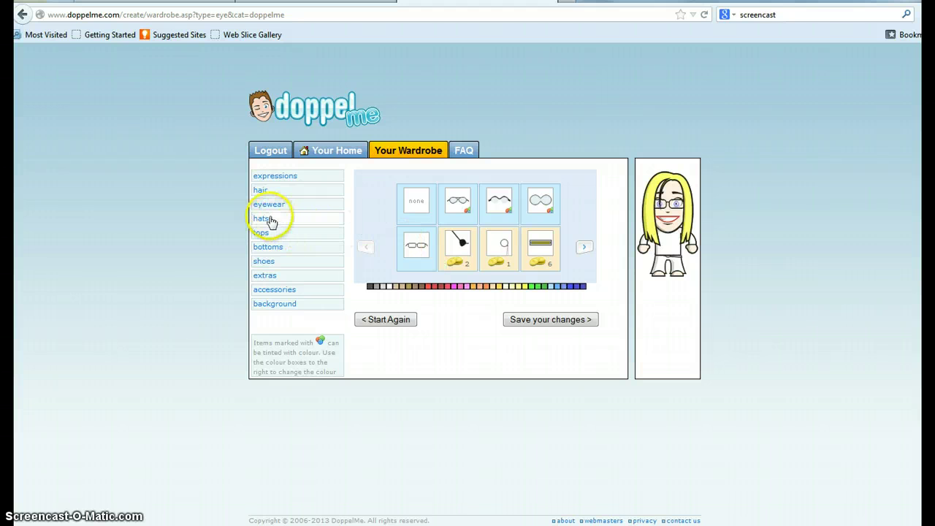
Dress the avatar in a white top tinted with a pink stripe
{"action": "left_click", "coordinate": [268, 234]}
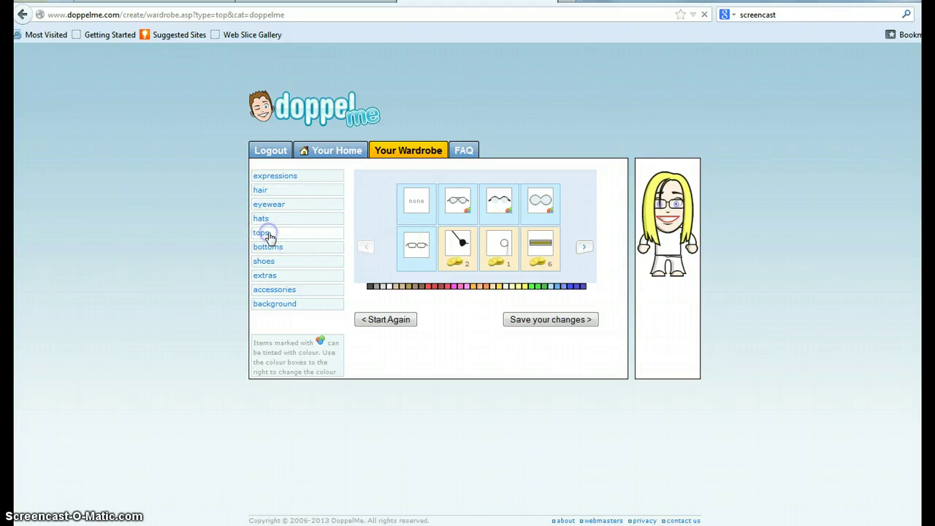
{"action": "left_click", "coordinate": [586, 249]}
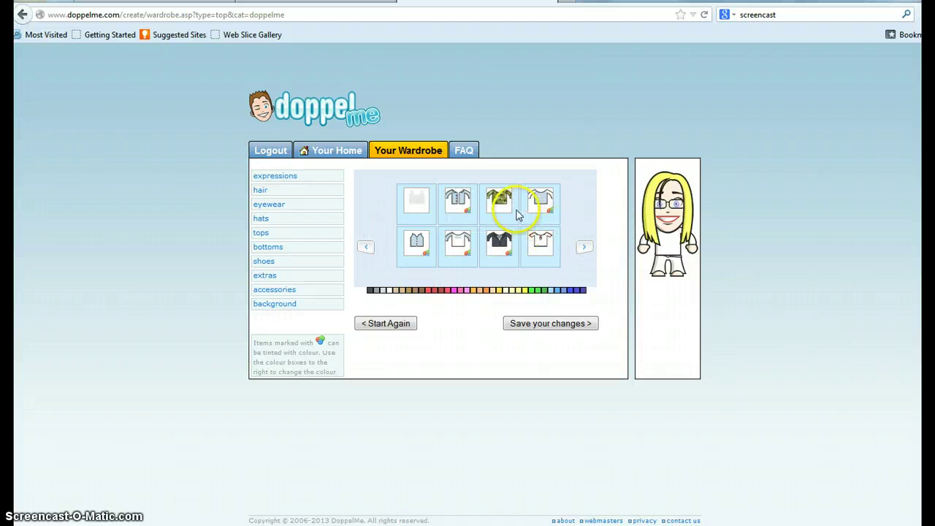
{"action": "left_click", "coordinate": [455, 209]}
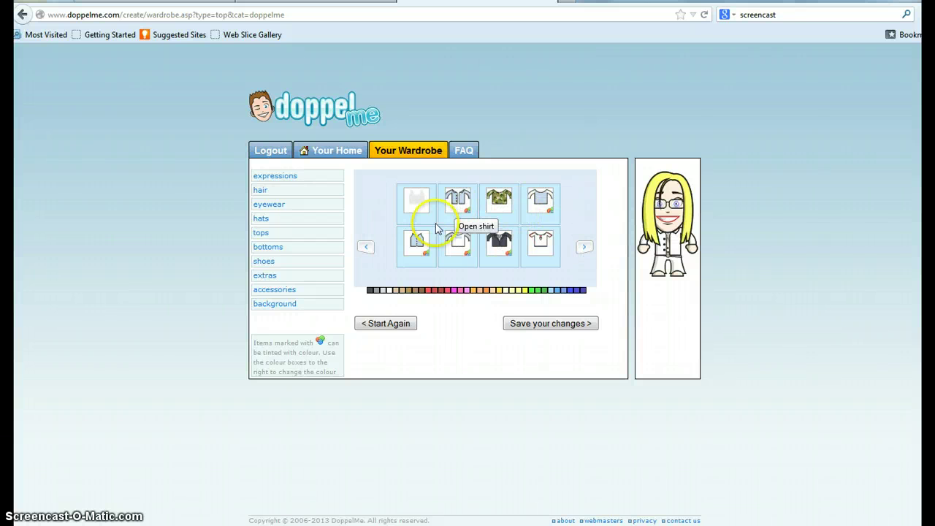
{"action": "left_click", "coordinate": [417, 243]}
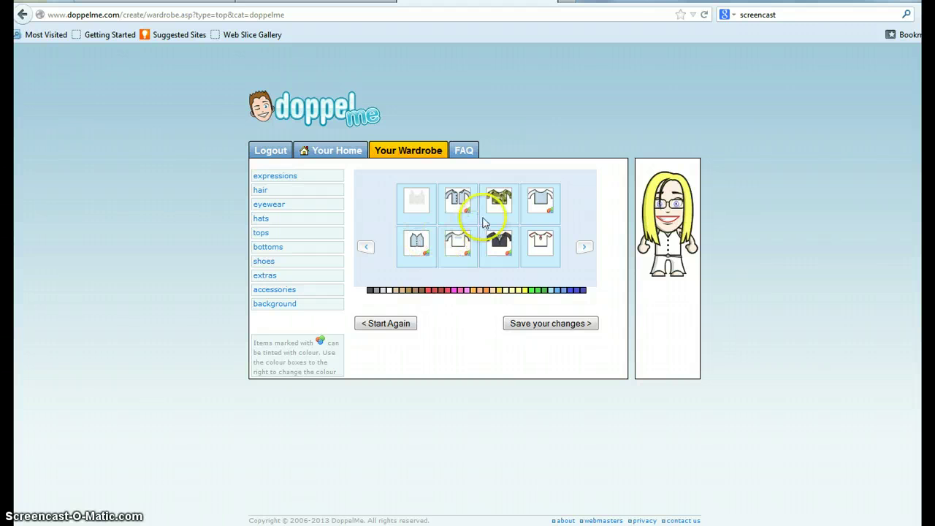
{"action": "left_click", "coordinate": [465, 241]}
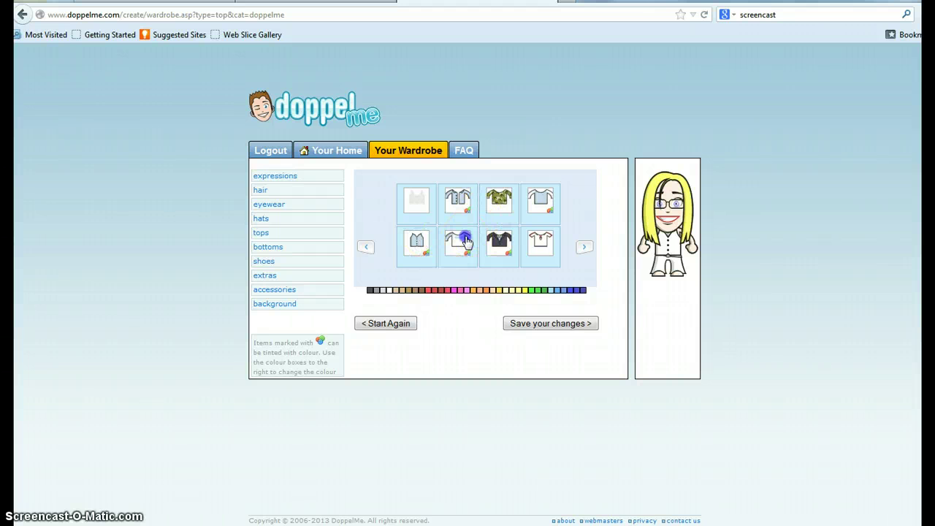
{"action": "left_click", "coordinate": [449, 291]}
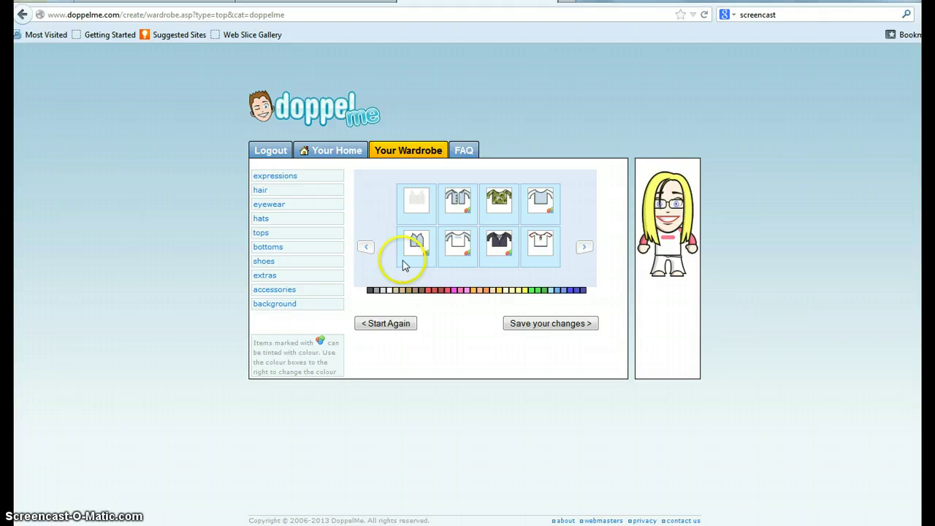
Add dark red baggy trousers and blue trainers, then browse extras and accessories
{"action": "left_click", "coordinate": [309, 248]}
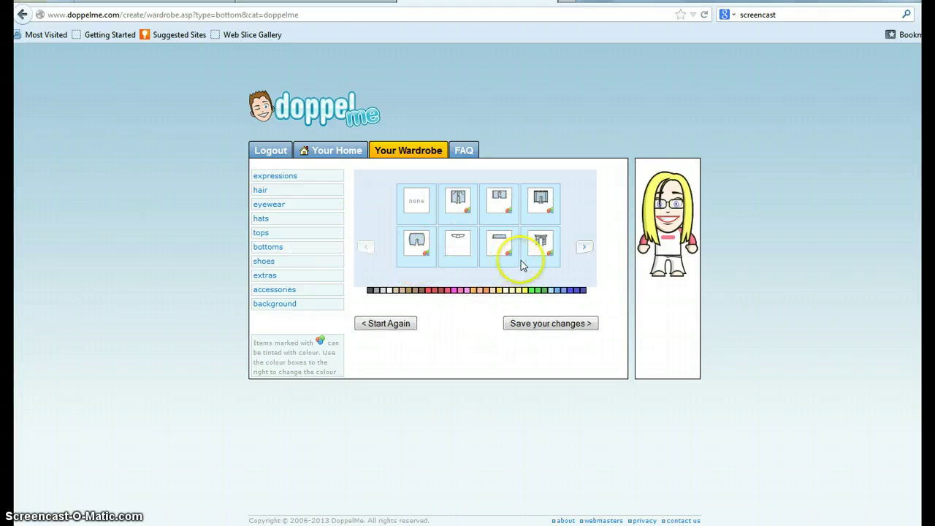
{"action": "left_click", "coordinate": [417, 245]}
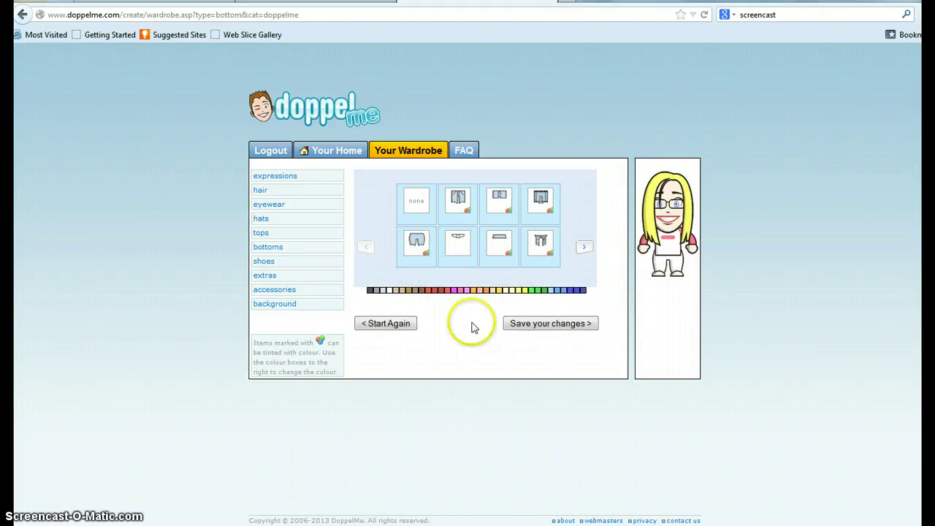
{"action": "left_click", "coordinate": [426, 291]}
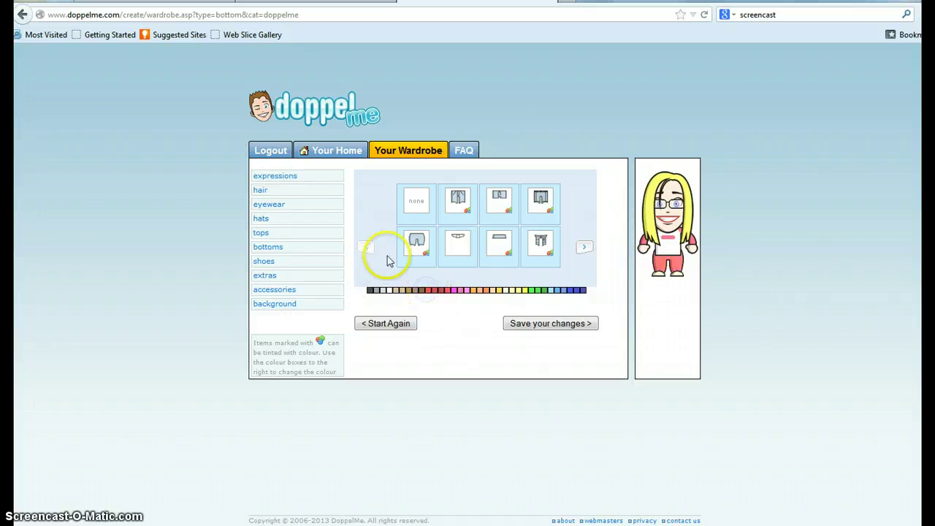
{"action": "left_click", "coordinate": [290, 264]}
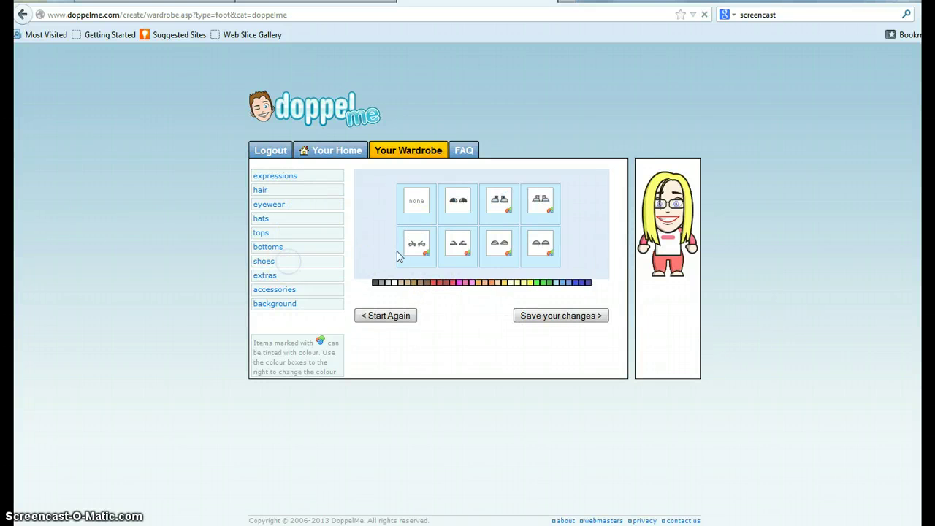
{"action": "left_click", "coordinate": [499, 247]}
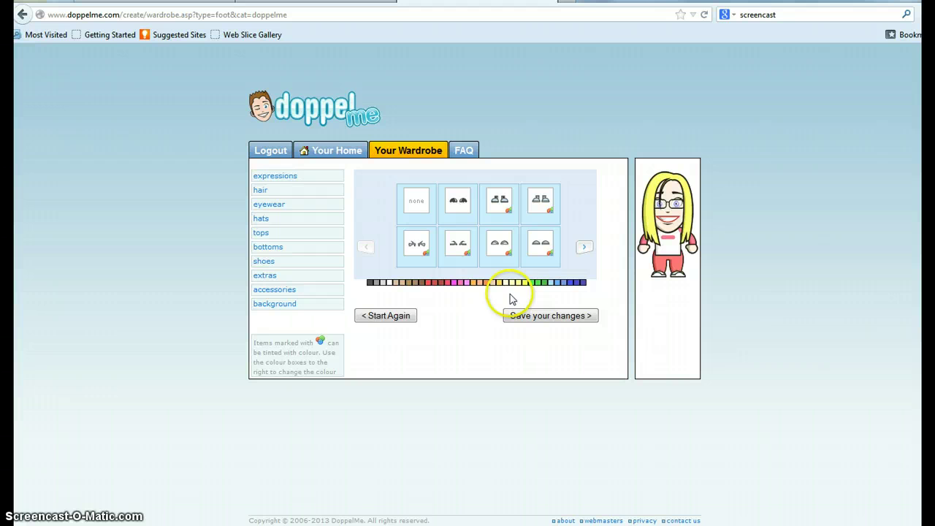
{"action": "left_click", "coordinate": [533, 284]}
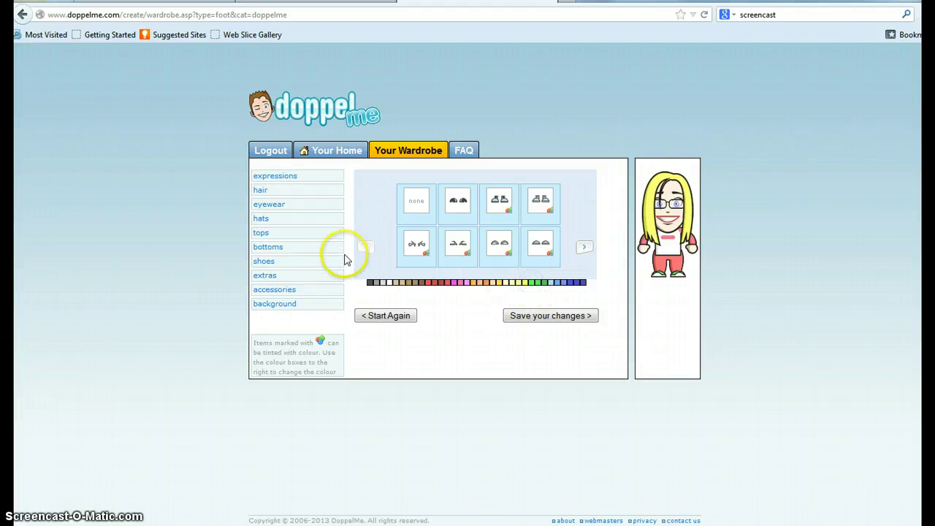
{"action": "left_click", "coordinate": [291, 279]}
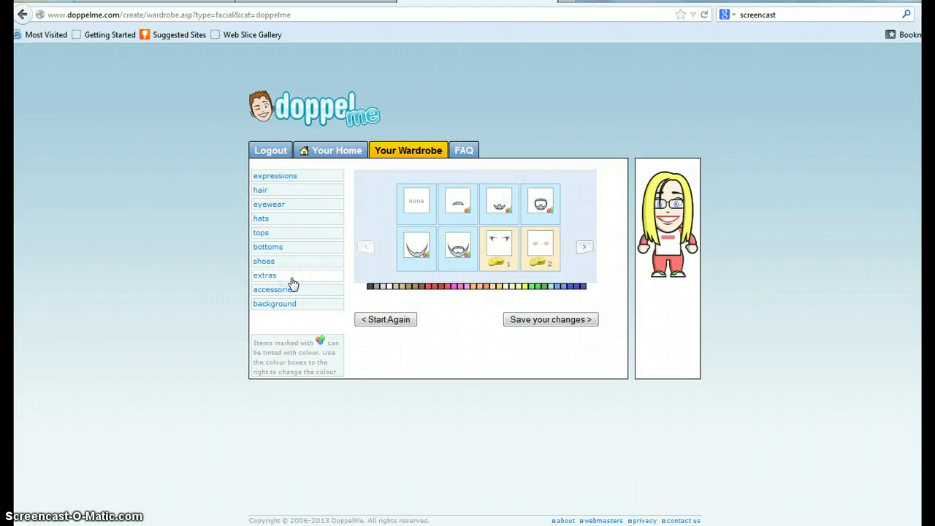
{"action": "left_click", "coordinate": [293, 292]}
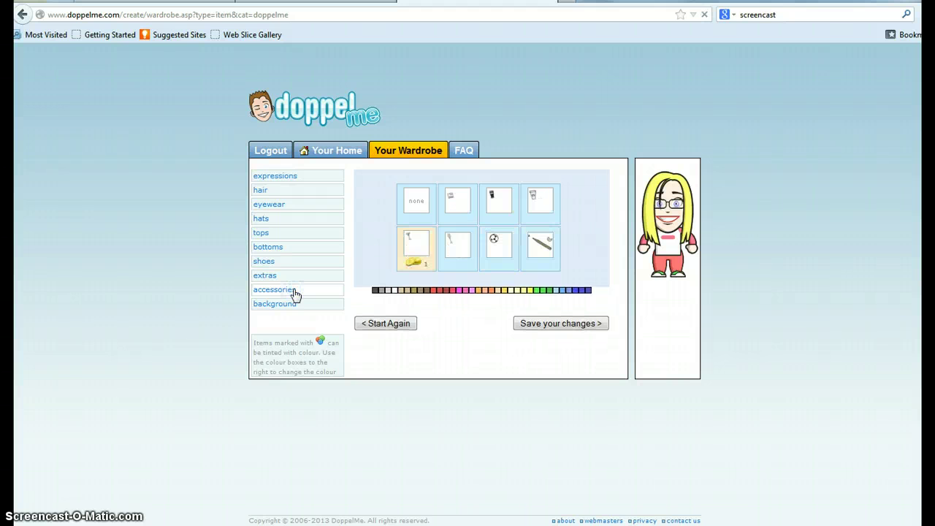
Apply the dungeon stone-wall backdrop to the avatar and save the changes
{"action": "left_click", "coordinate": [300, 306]}
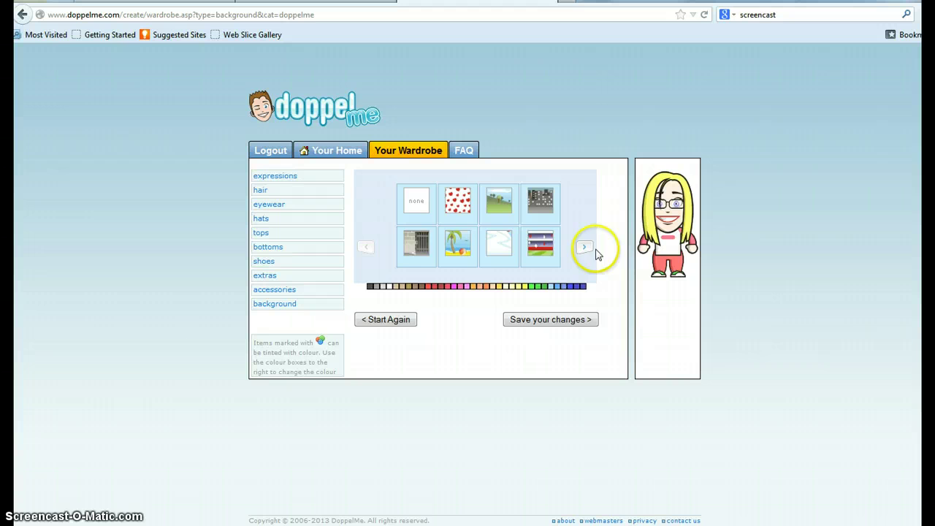
{"action": "left_click", "coordinate": [429, 255]}
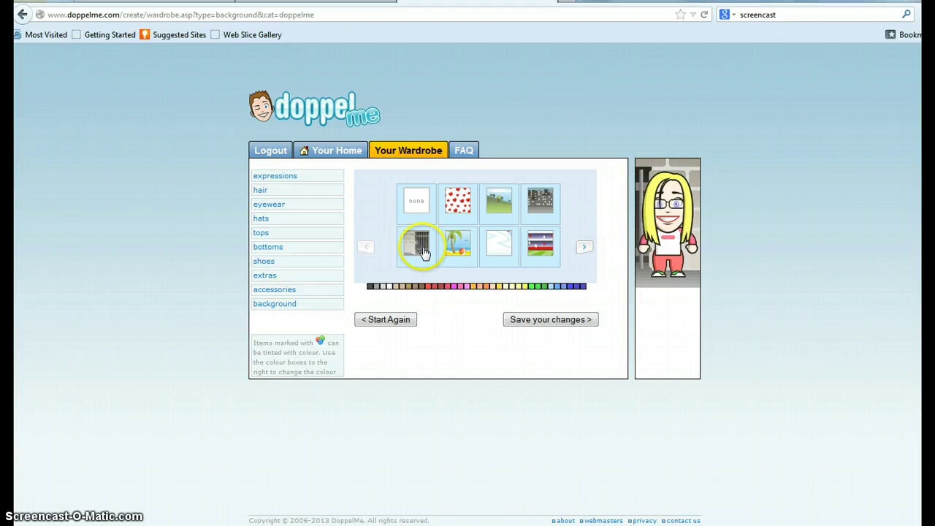
{"action": "left_click", "coordinate": [531, 327]}
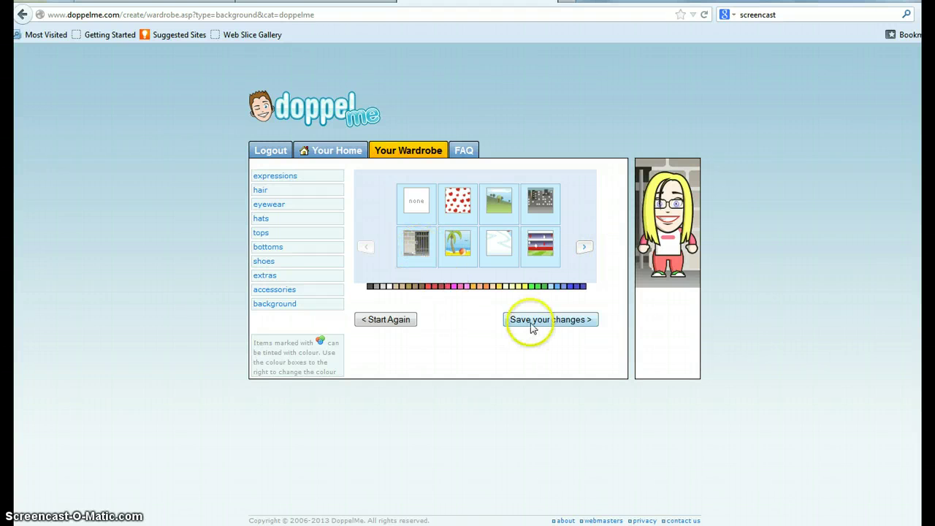
{"action": "left_click", "coordinate": [569, 324]}
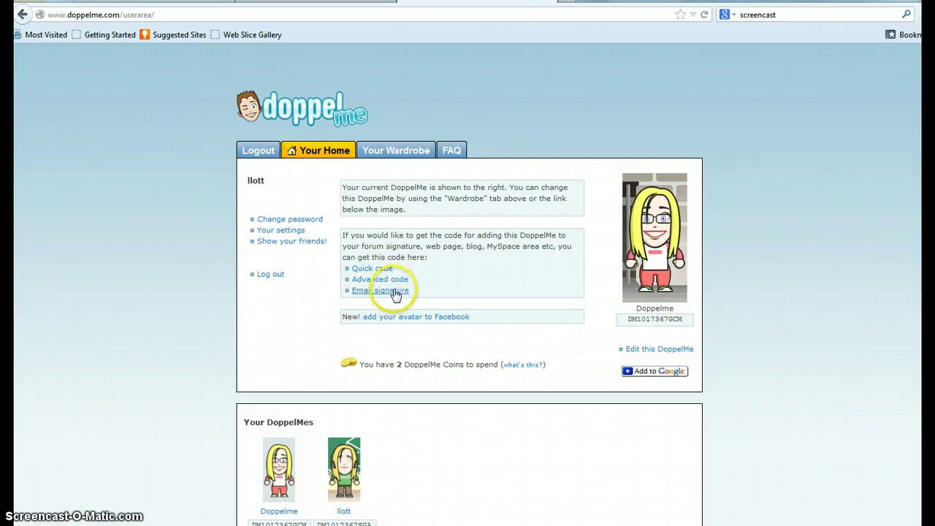
Show the avatar's Quick code snippets and highlight the normal-size HTML code
{"action": "left_click", "coordinate": [374, 268]}
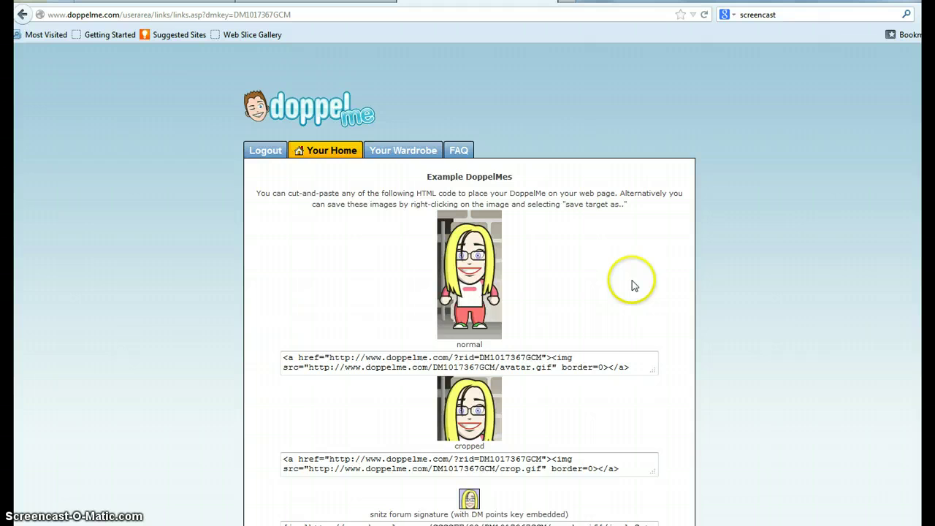
{"action": "scroll", "coordinate": [636, 287], "scroll_direction": "down", "scroll_amount": 3}
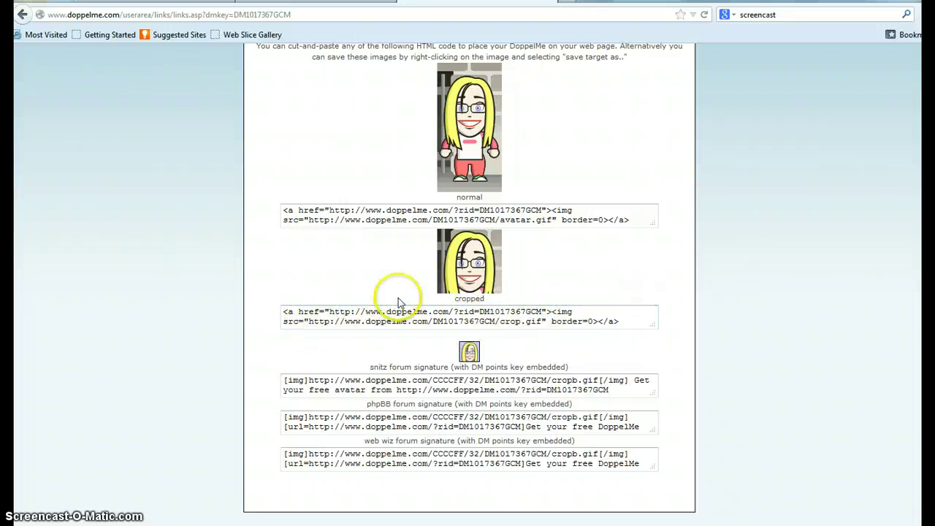
{"action": "scroll", "coordinate": [424, 302], "scroll_direction": "up", "scroll_amount": 3}
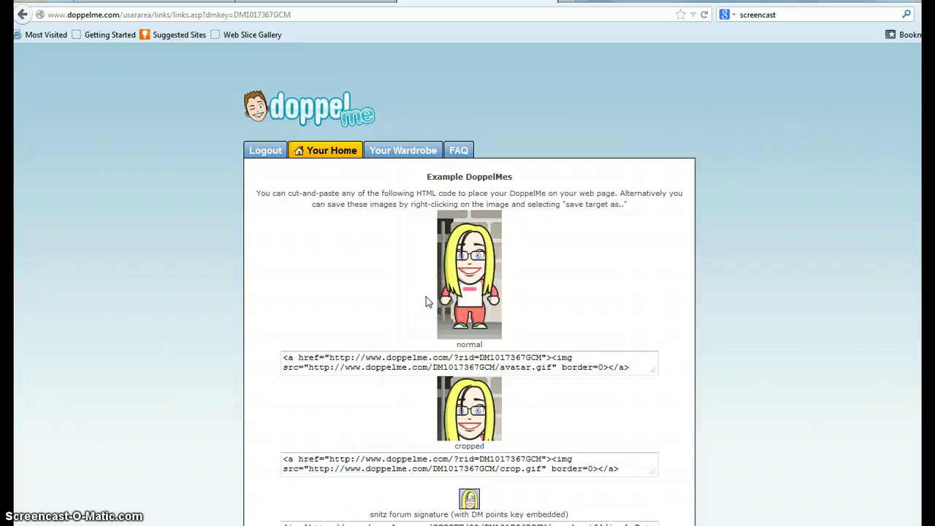
{"action": "left_click_drag", "start_coordinate": [632, 367], "coordinate": [278, 357]}
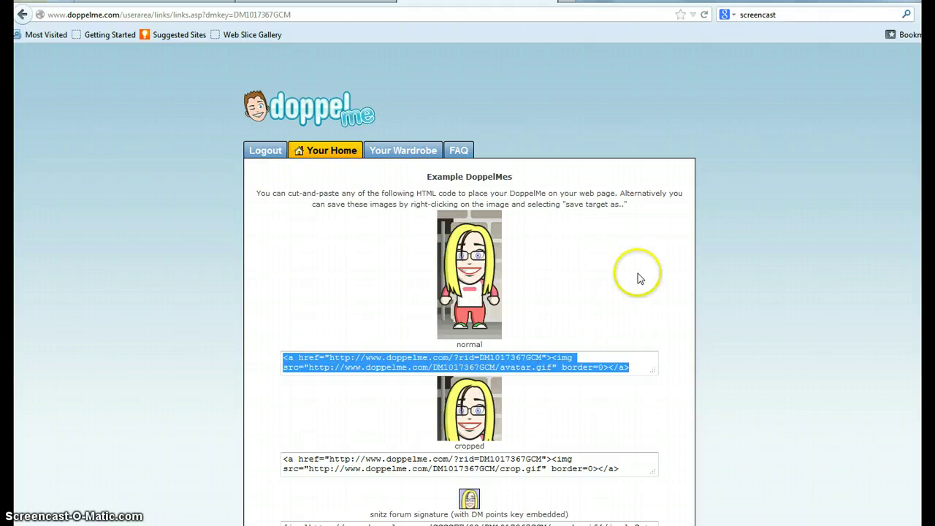
Paste the avatar's HTML code into the Moodle topic message in HTML source view
{"action": "left_click", "coordinate": [365, 7]}
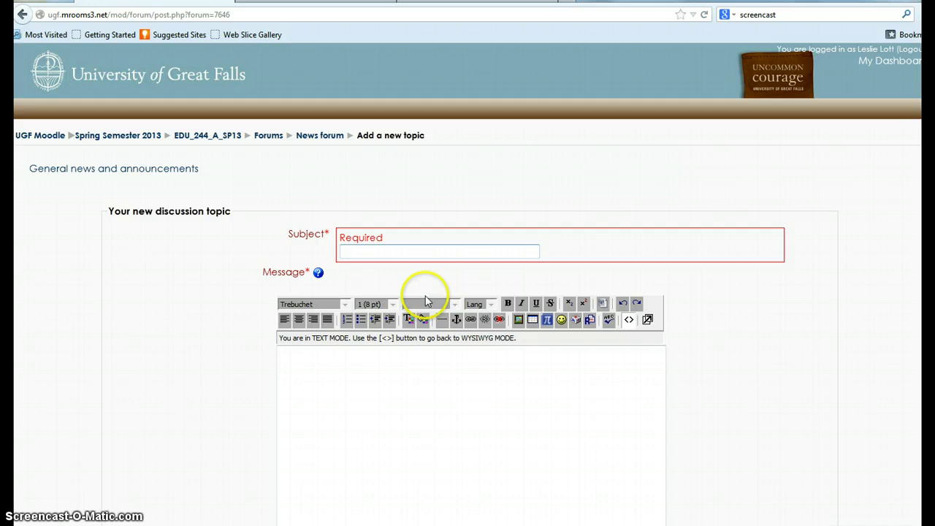
{"action": "left_click", "coordinate": [369, 388]}
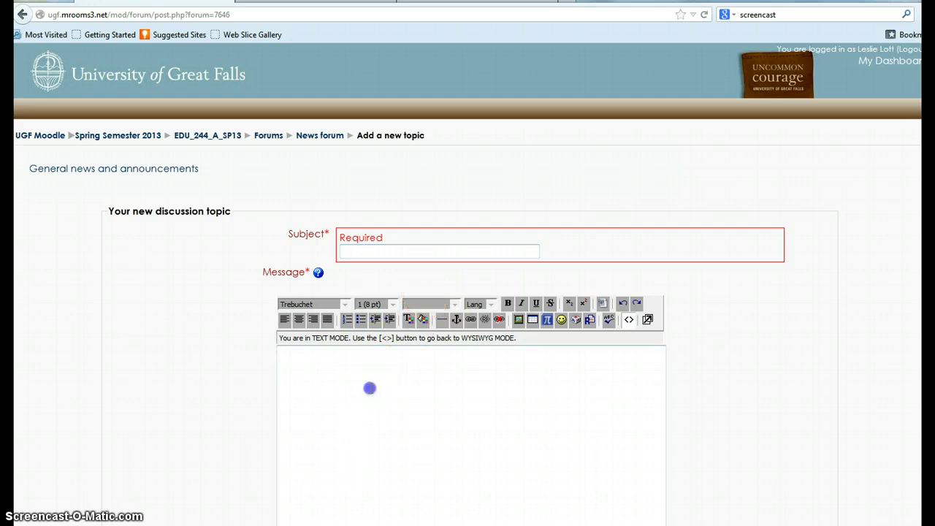
{"action": "left_click", "coordinate": [628, 319]}
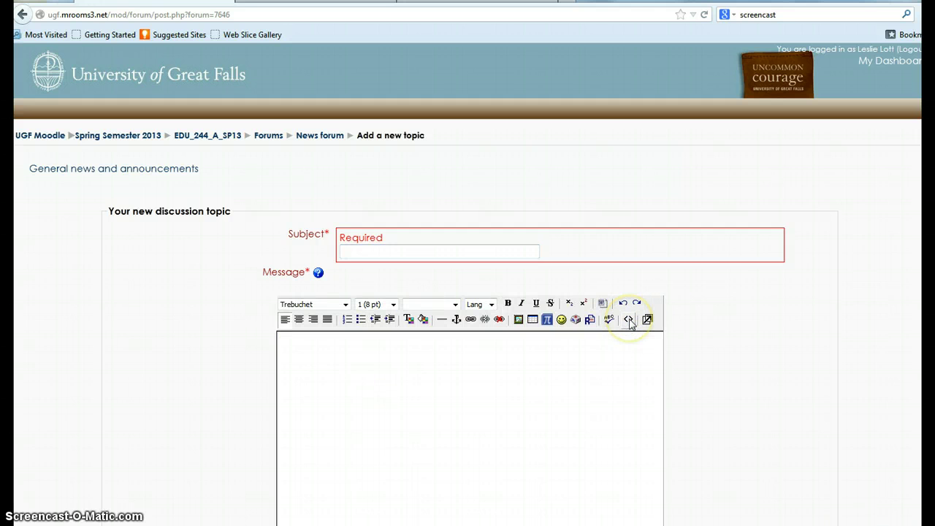
{"action": "left_click", "coordinate": [628, 319]}
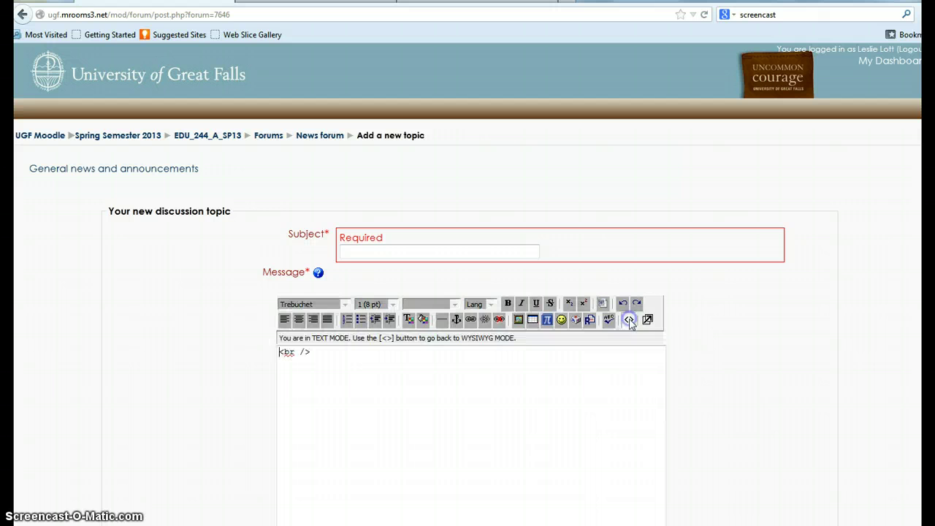
{"action": "left_click", "coordinate": [311, 395]}
{"action": "type", "text": "<a href=\"http://www.doppelme.com/?rid=DM1017367GCM\"><img src=\"http://www.doppelme.com/DM1017367GCM/avatar.gif\" border=0></a>"}
Return the editor to rich-text view showing the DoppelMe avatar, with the cursor after the image
{"action": "left_click", "coordinate": [628, 319]}
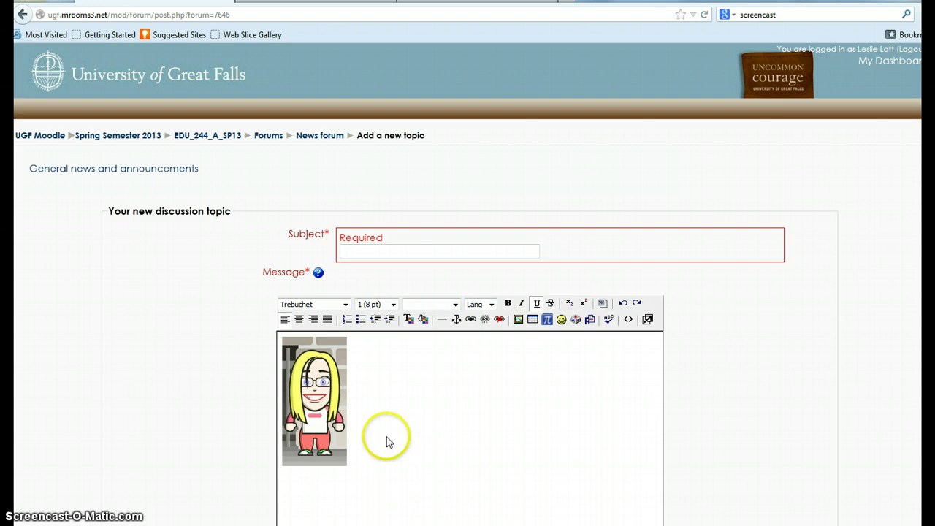
{"action": "left_click", "coordinate": [366, 463]}
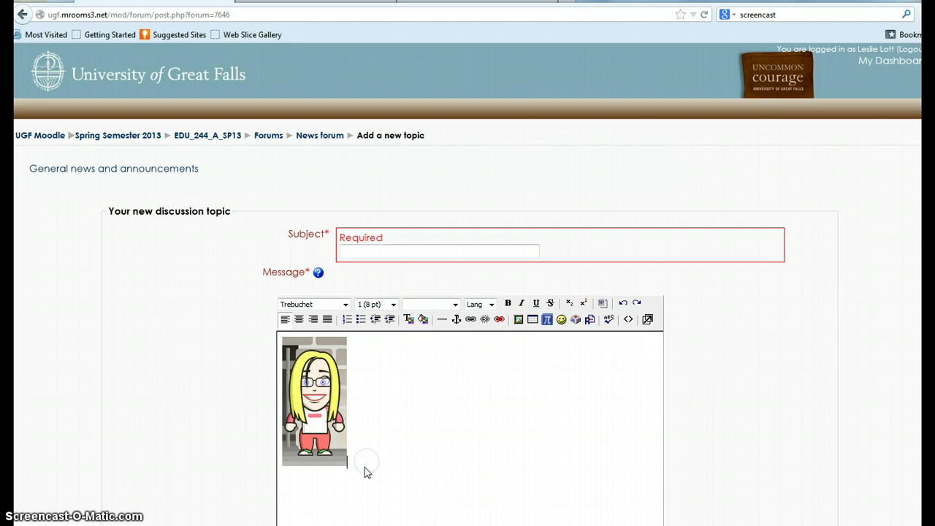